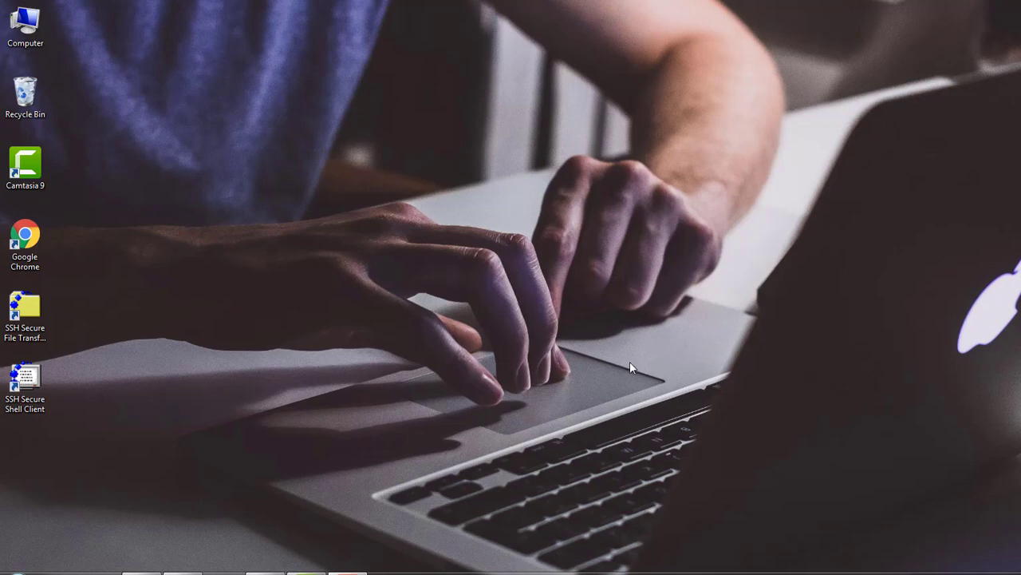
Bring WinBox forward and open System > Clock, showing Asia/Dhaka at GMT +06:00.
{"action": "left_click", "coordinate": [151, 573]}
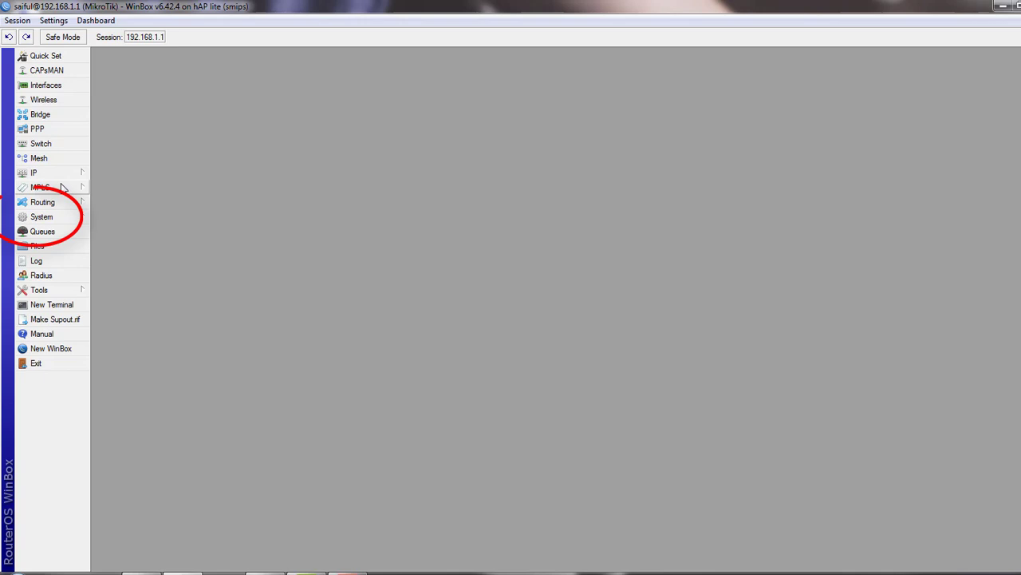
{"action": "left_click", "coordinate": [68, 222]}
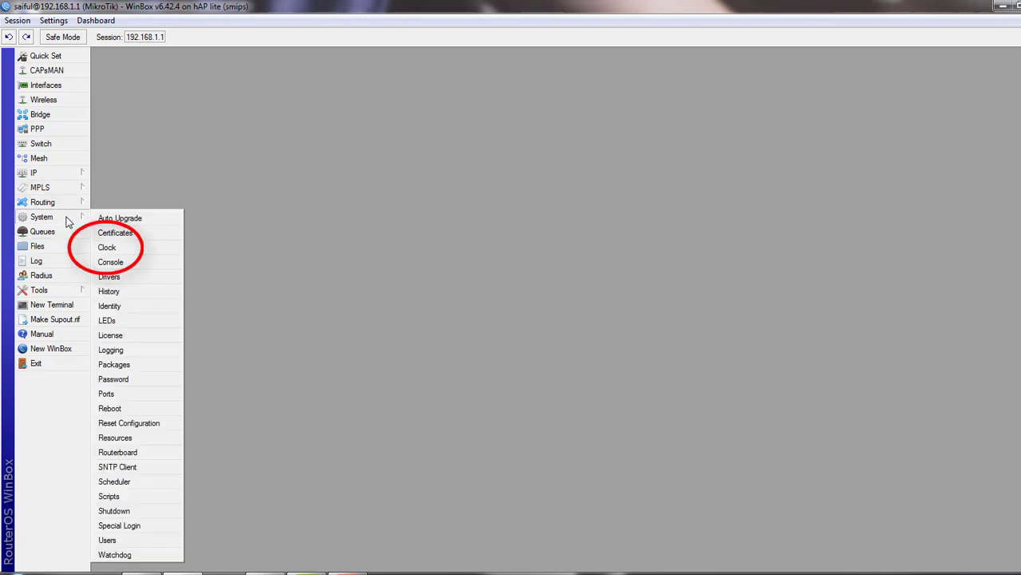
{"action": "left_click", "coordinate": [111, 248]}
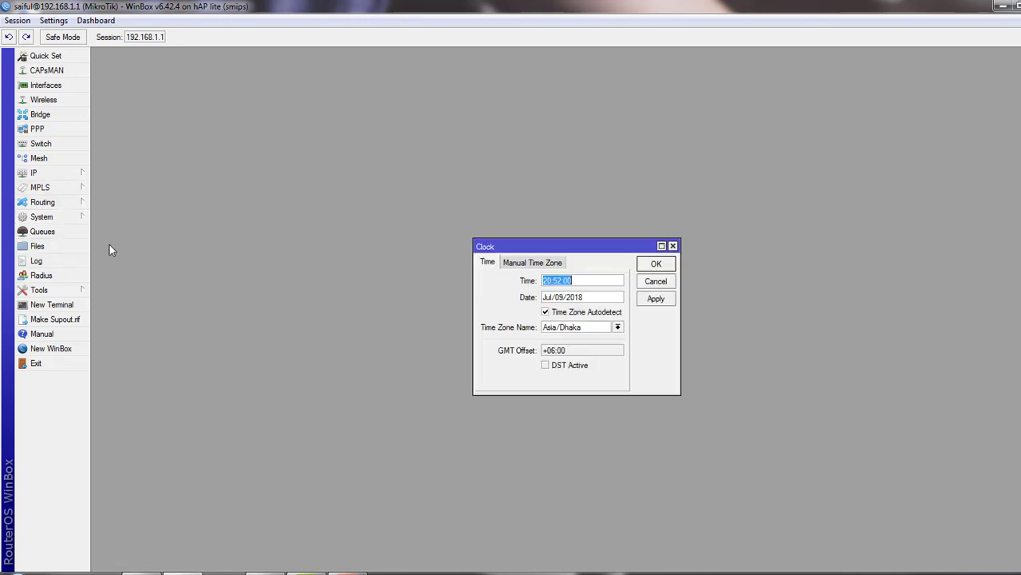
{"action": "left_click_drag", "start_coordinate": [594, 297], "coordinate": [555, 296]}
{"action": "left_click", "coordinate": [586, 296]}
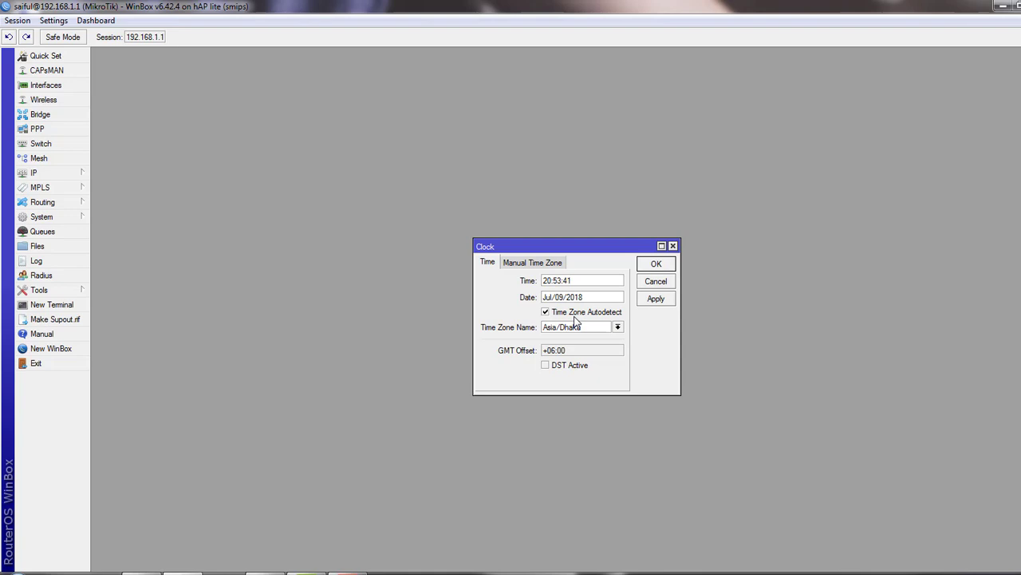
Review the Manual Time Zone tab and time zone list, keep Asia/Dhaka, and close Clock.
{"action": "left_click", "coordinate": [546, 263]}
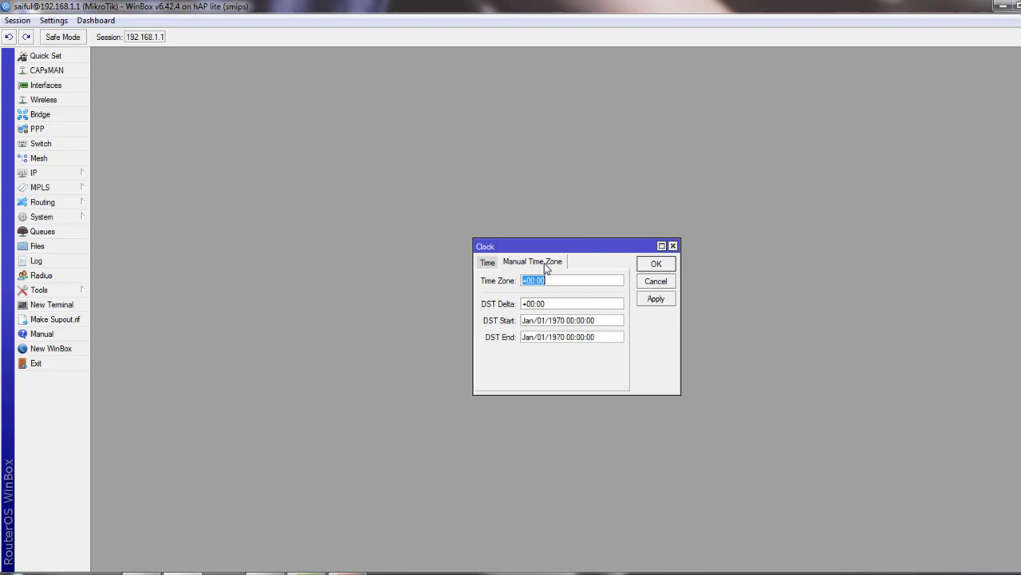
{"action": "left_click", "coordinate": [488, 266]}
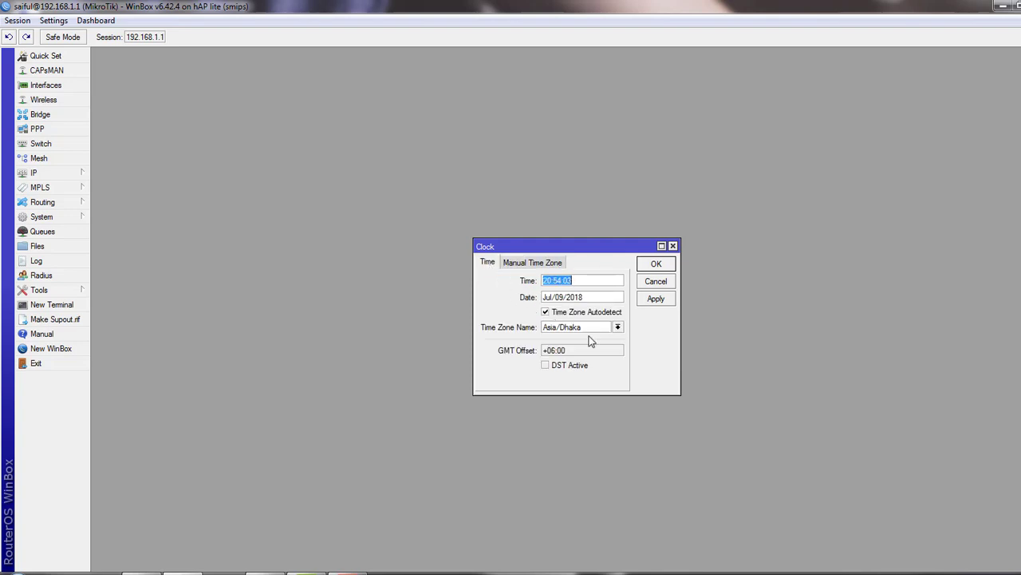
{"action": "left_click", "coordinate": [617, 327]}
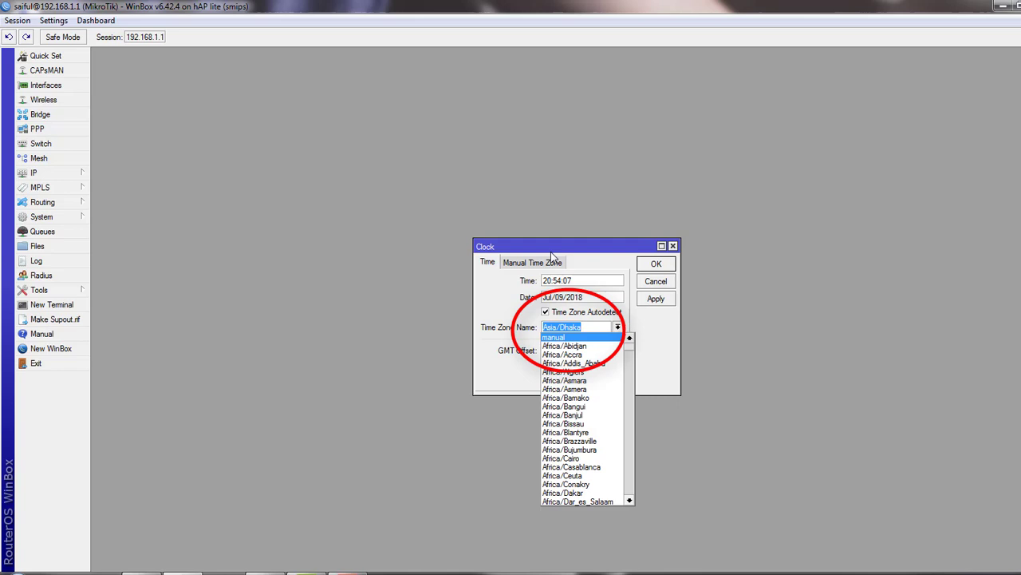
{"action": "left_click", "coordinate": [554, 264]}
{"action": "left_click", "coordinate": [554, 263]}
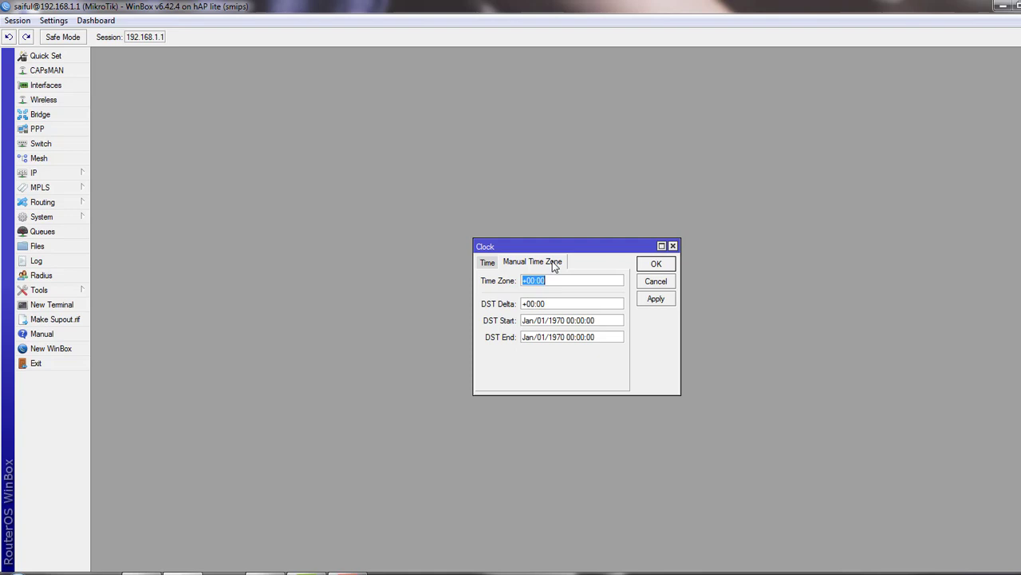
{"action": "left_click", "coordinate": [674, 246]}
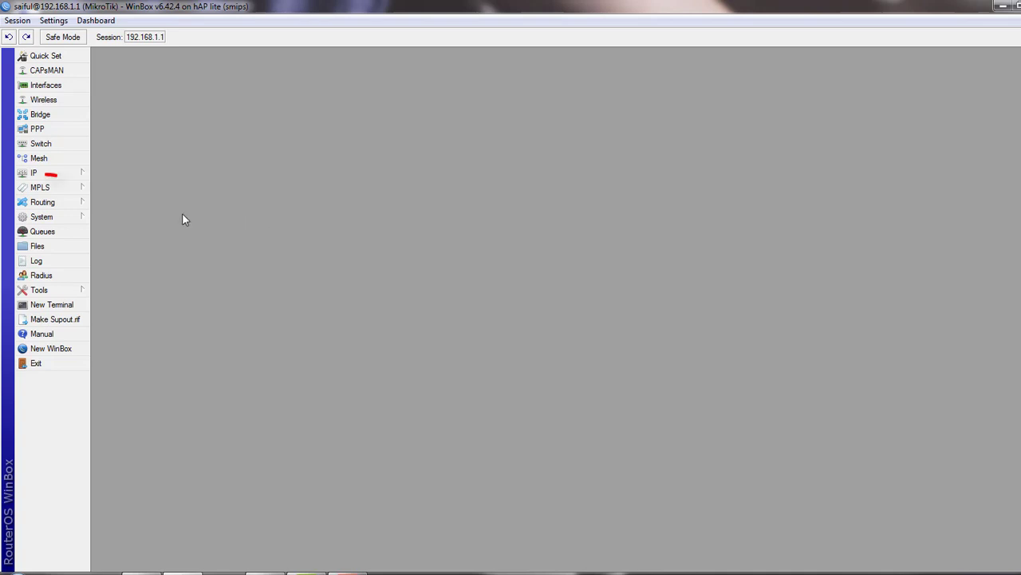
Open System > SNTP Client and tick Enabled to turn on the router's SNTP client.
{"action": "left_click", "coordinate": [65, 217]}
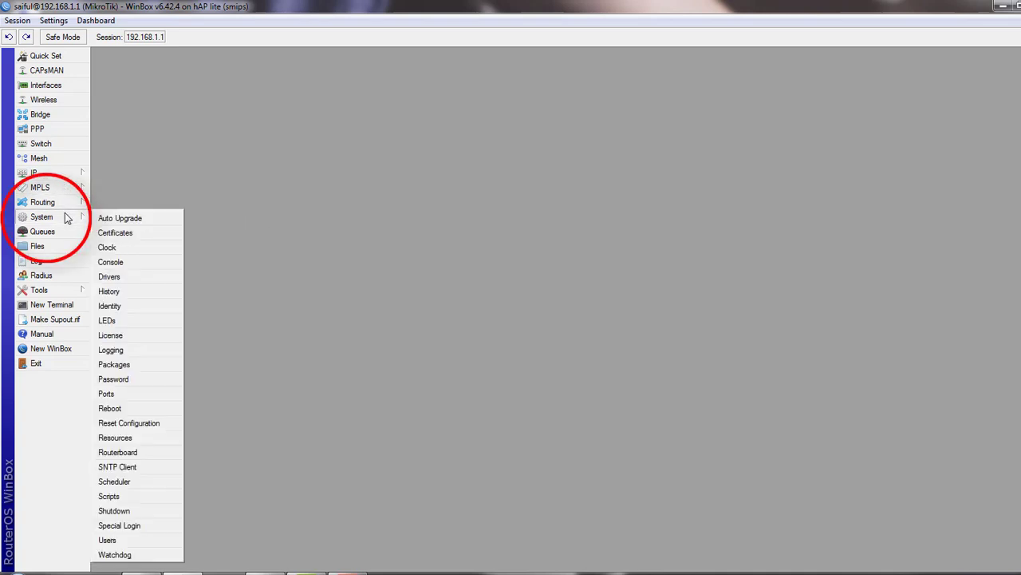
{"action": "left_click", "coordinate": [128, 467]}
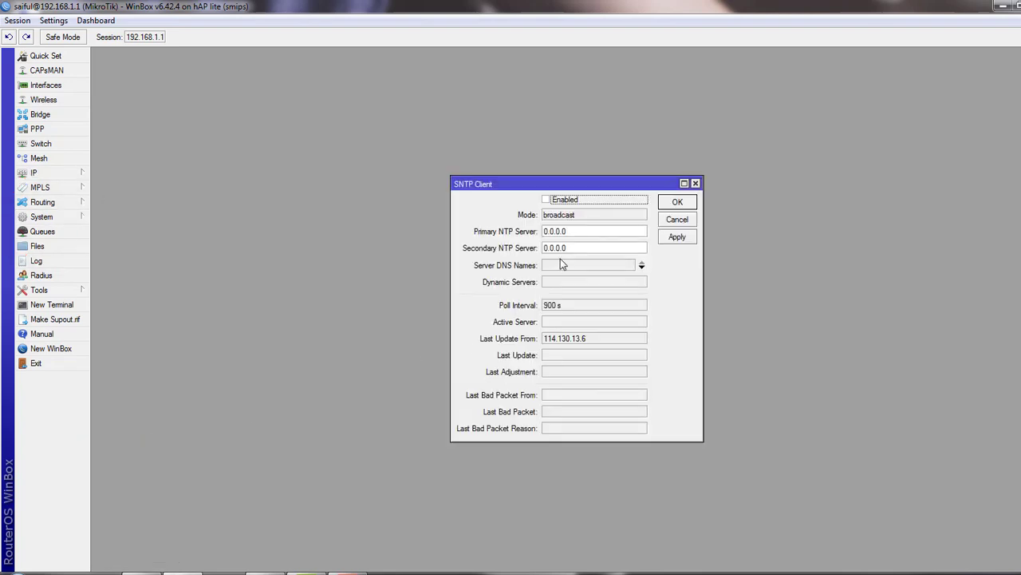
{"action": "left_click", "coordinate": [547, 200]}
Copy 0.pool.ntp.org from the NTP Pool usage page and return to WinBox.
{"action": "left_click", "coordinate": [183, 572]}
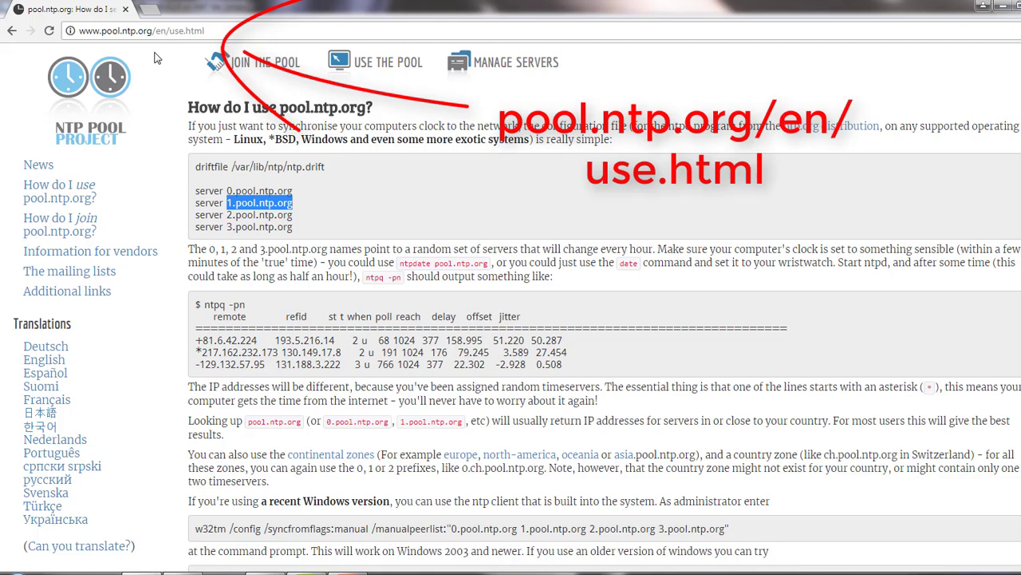
{"action": "left_click", "coordinate": [383, 71]}
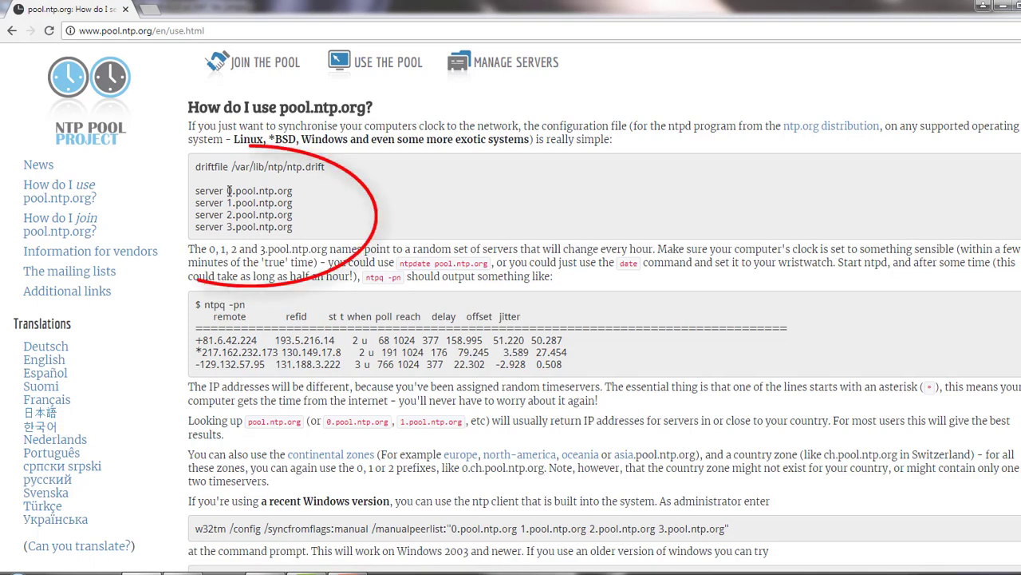
{"action": "left_click_drag", "start_coordinate": [229, 191], "coordinate": [291, 191]}
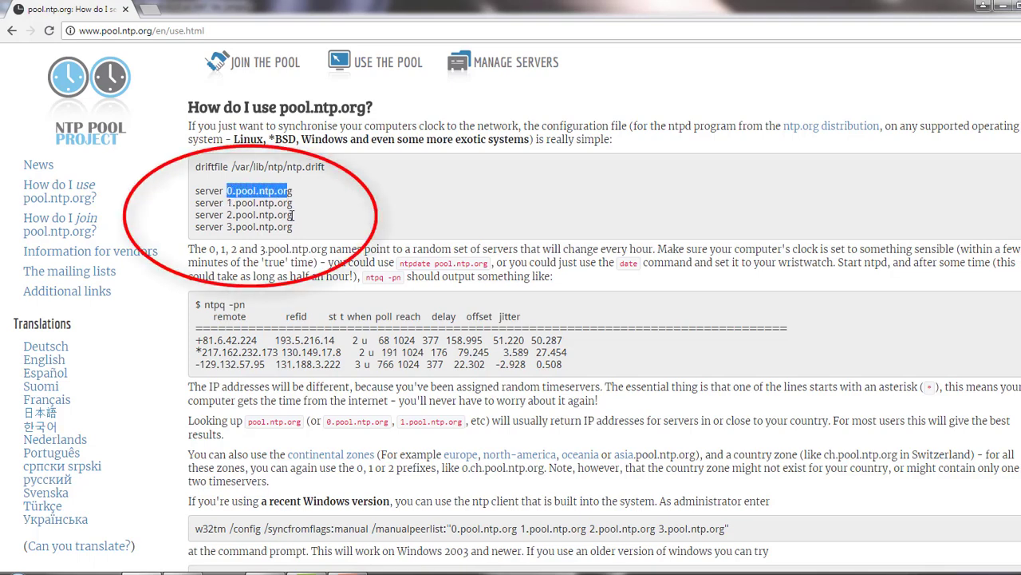
{"action": "left_click_drag", "start_coordinate": [295, 231], "coordinate": [291, 190]}
{"action": "right_click", "coordinate": [294, 194]}
{"action": "left_click", "coordinate": [310, 203]}
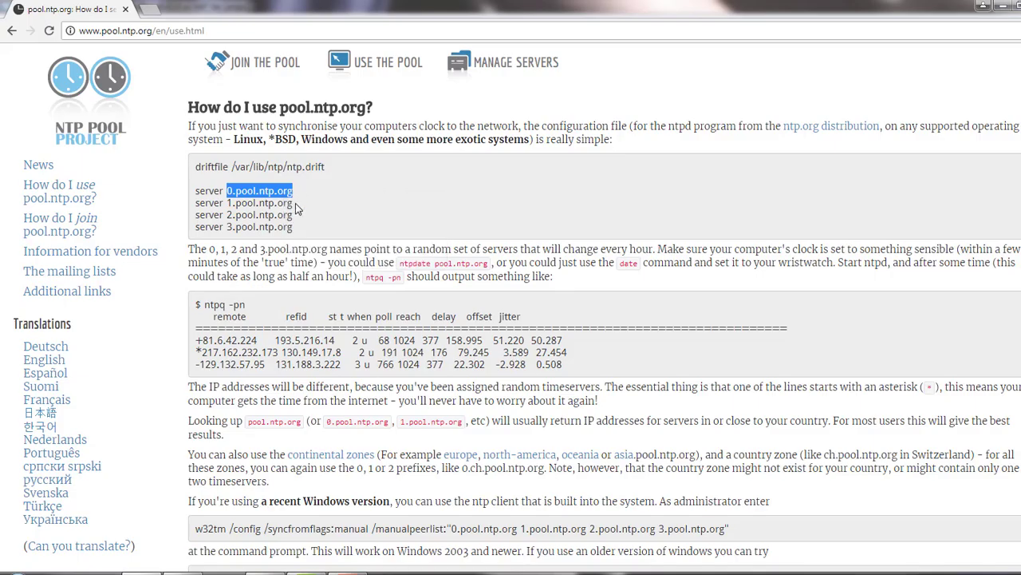
{"action": "key", "text": "alt+Tab"}
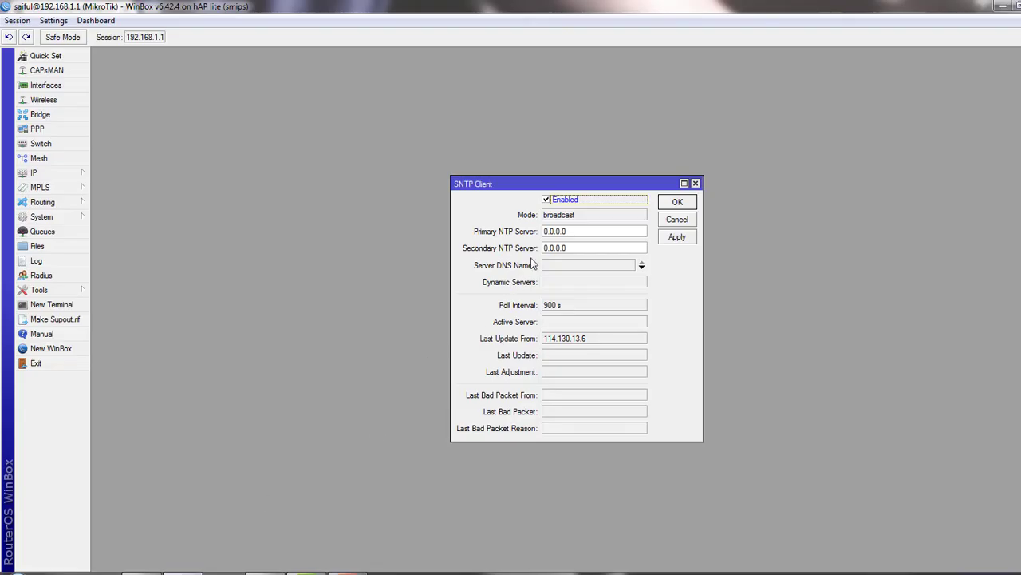
Paste 0.pool.ntp.org as the primary and 1.pool.ntp.org as the secondary NTP server.
{"action": "left_click_drag", "start_coordinate": [570, 232], "coordinate": [517, 234]}
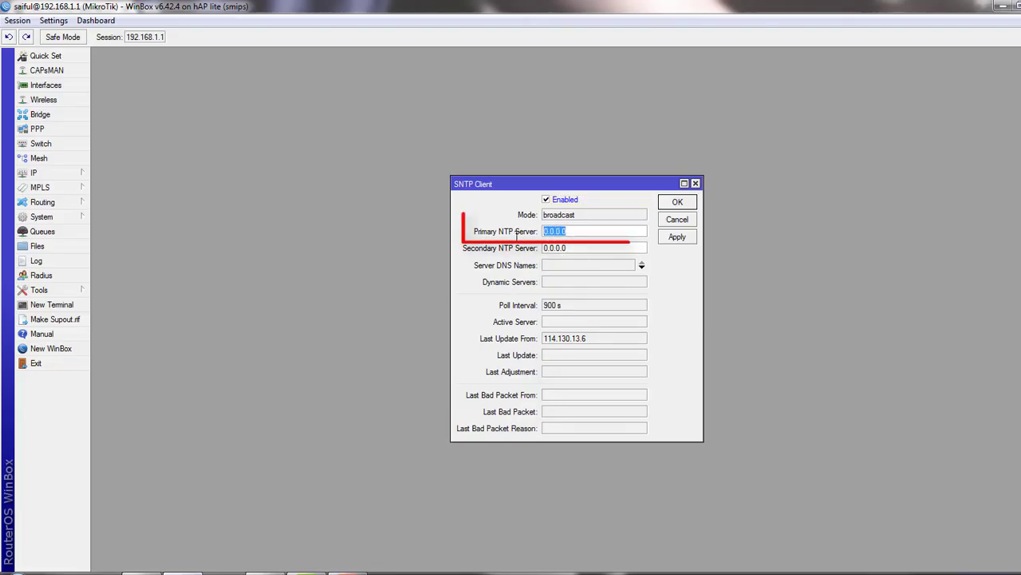
{"action": "key", "text": "ctrl+v"}
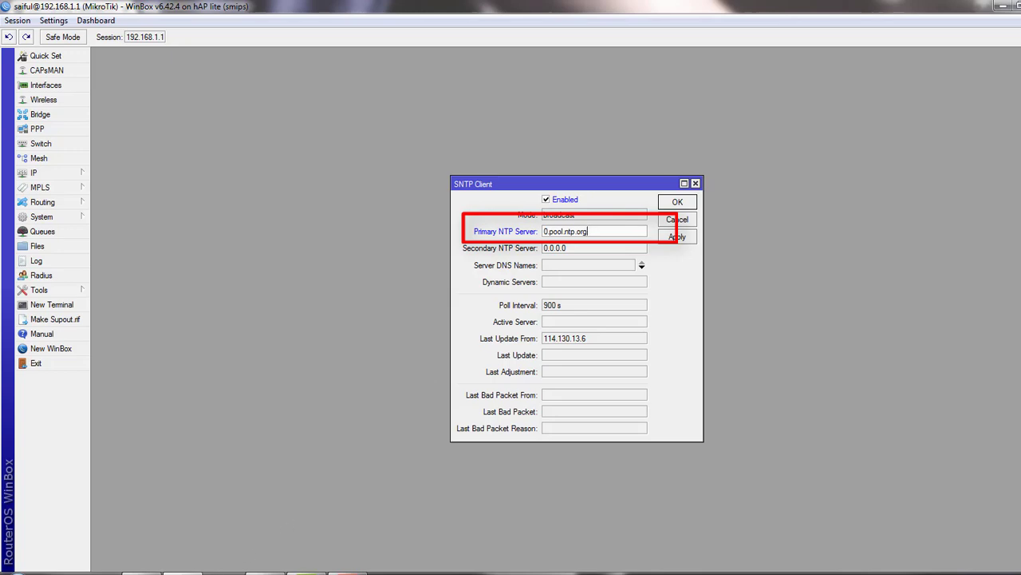
{"action": "key", "text": "alt+Tab"}
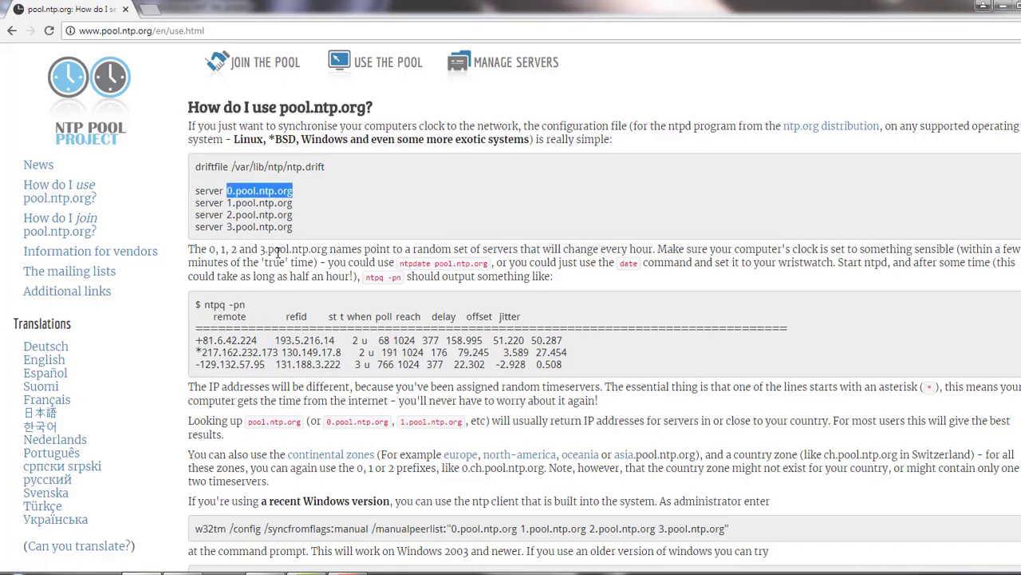
{"action": "left_click_drag", "start_coordinate": [294, 204], "coordinate": [228, 202]}
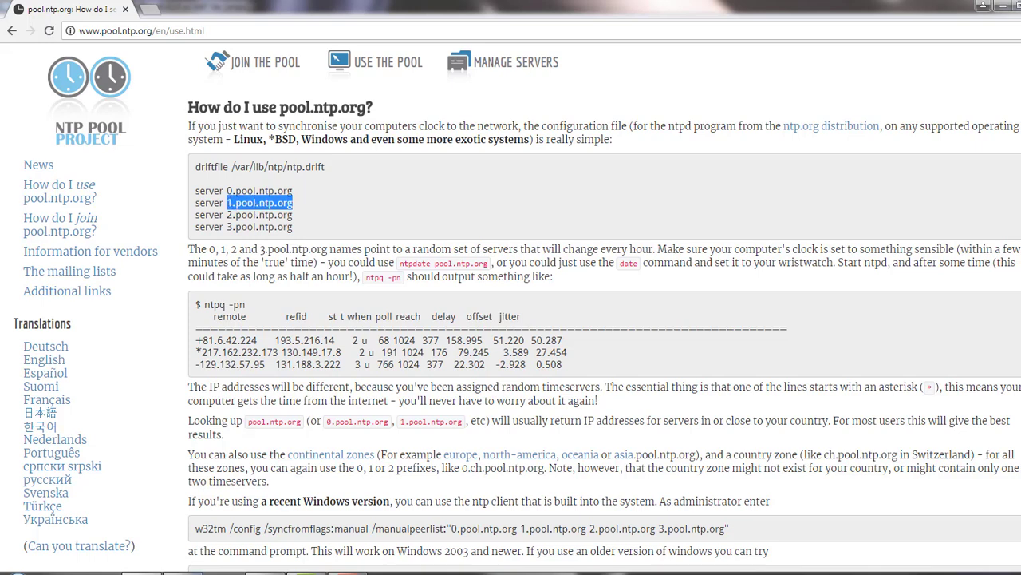
{"action": "key", "text": "alt+Tab"}
{"action": "left_click_drag", "start_coordinate": [562, 247], "coordinate": [525, 247]}
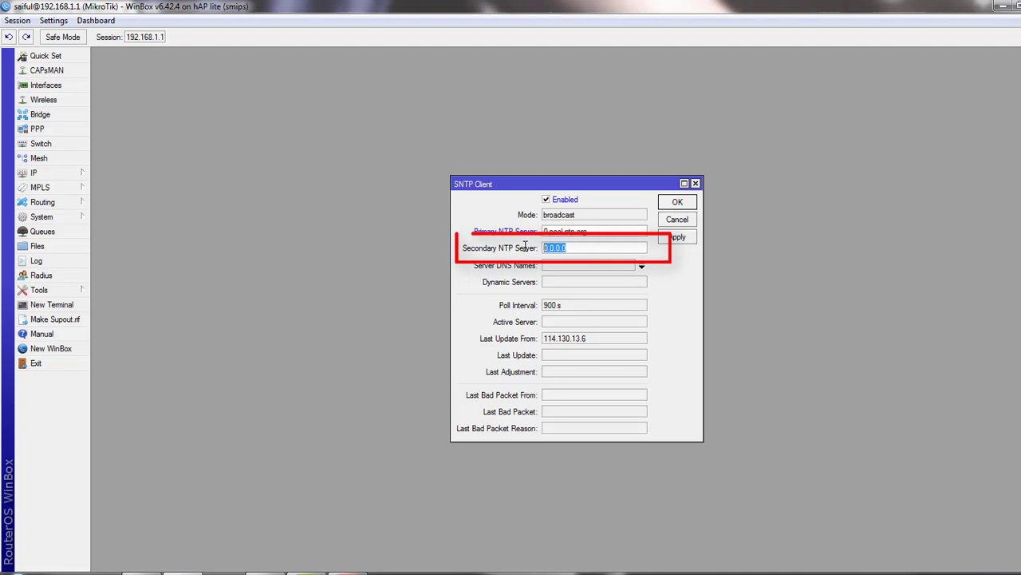
{"action": "key", "text": "ctrl+v"}
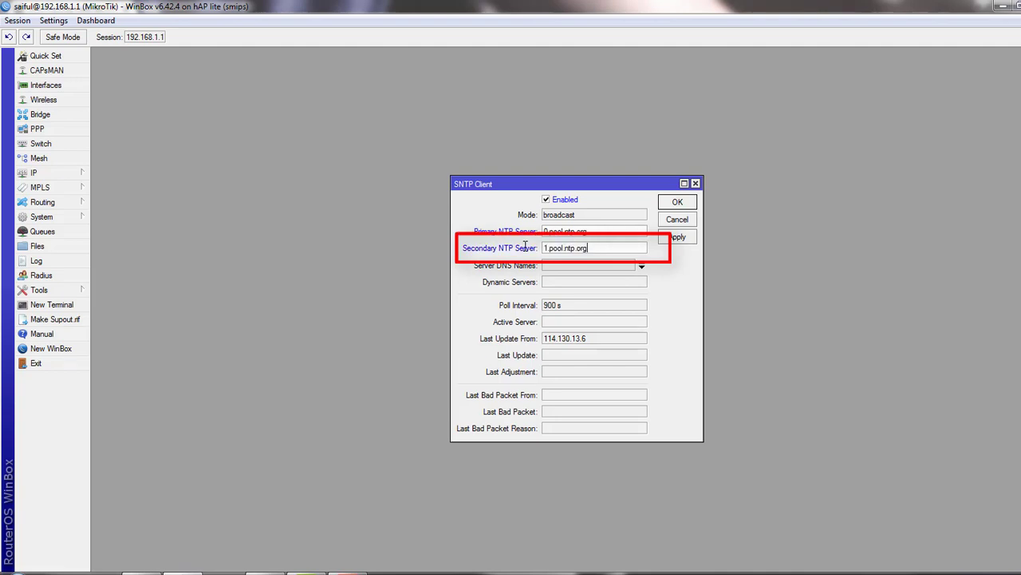
{"action": "left_click", "coordinate": [677, 240]}
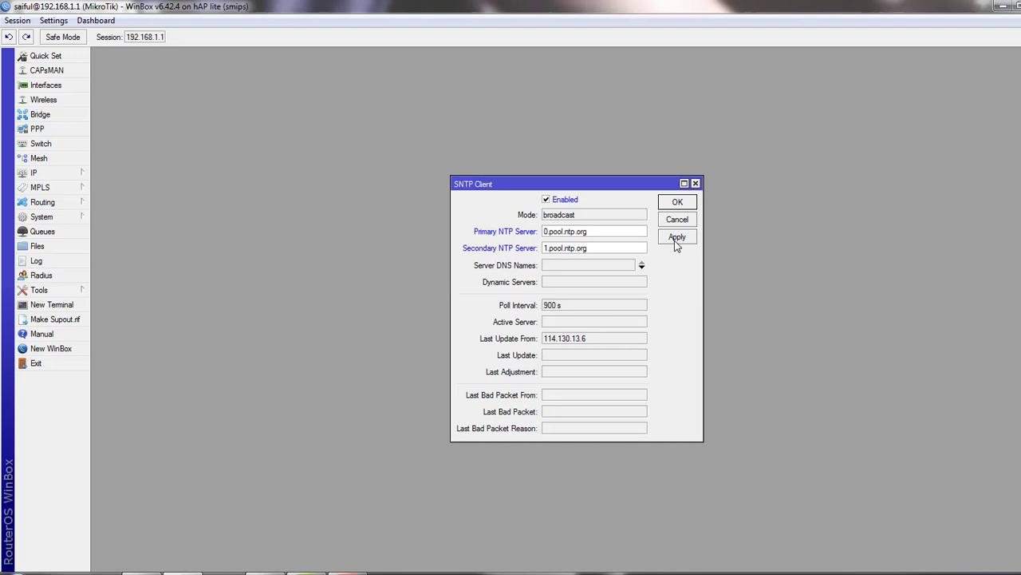
Apply the SNTP settings, check servers resolved to 182.16.156.5 and 114.130.13.6, then OK.
{"action": "left_click", "coordinate": [676, 238]}
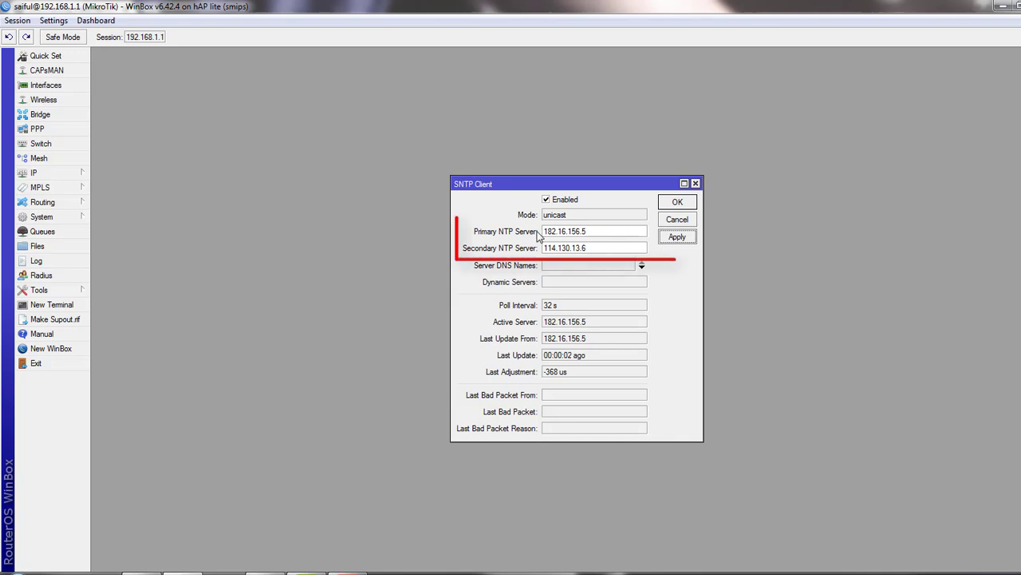
{"action": "mouse_move", "coordinate": [544, 231]}
{"action": "left_mouse_down"}
{"action": "mouse_move", "coordinate": [585, 246]}
{"action": "mouse_move", "coordinate": [545, 249]}
{"action": "left_mouse_up"}
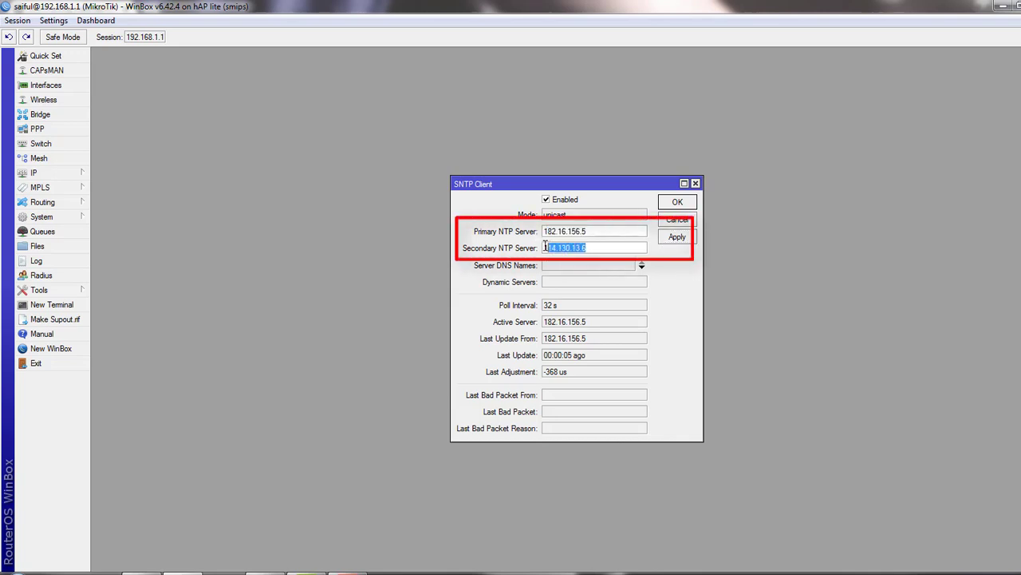
{"action": "mouse_move", "coordinate": [544, 250]}
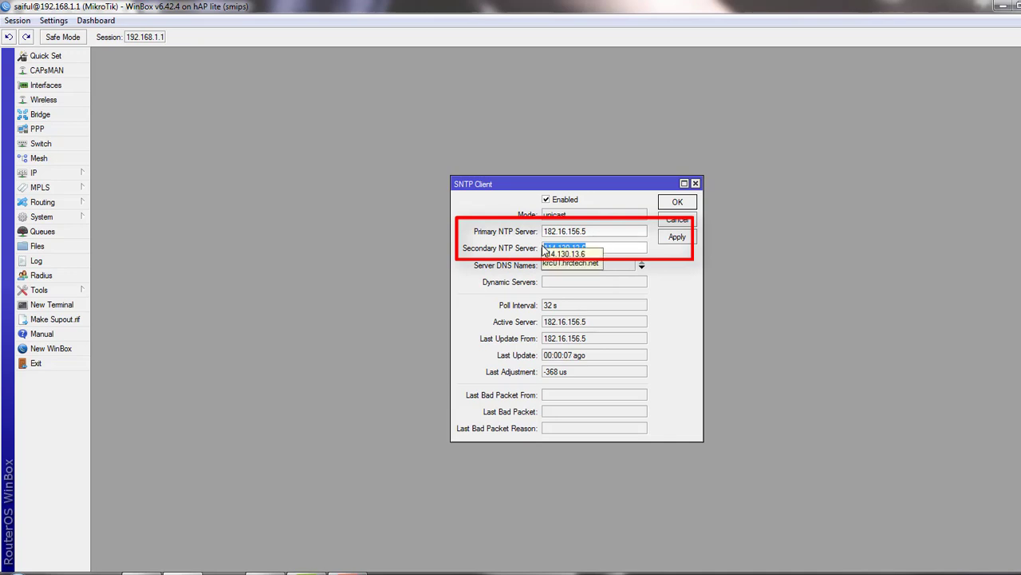
{"action": "left_click", "coordinate": [677, 204]}
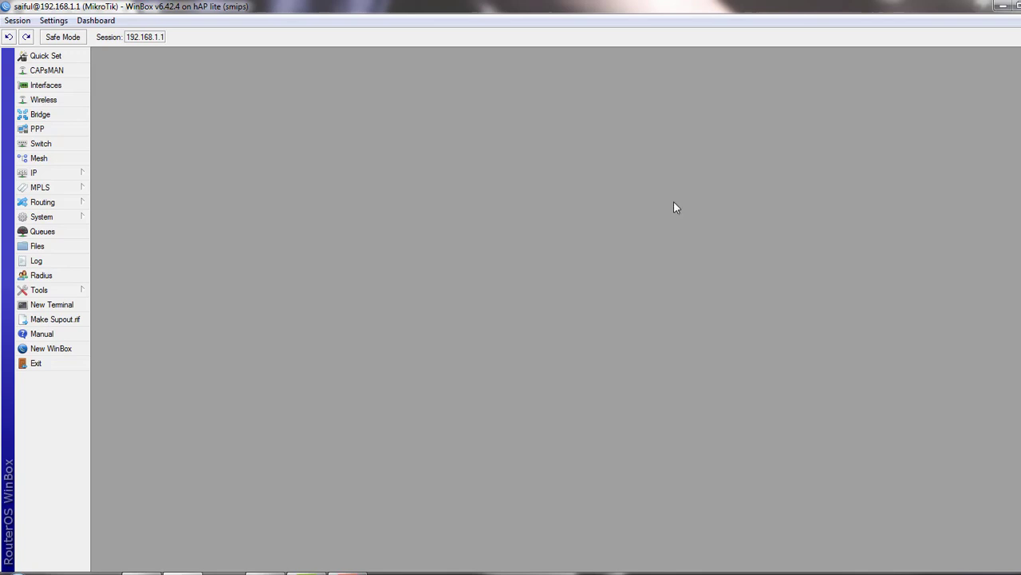